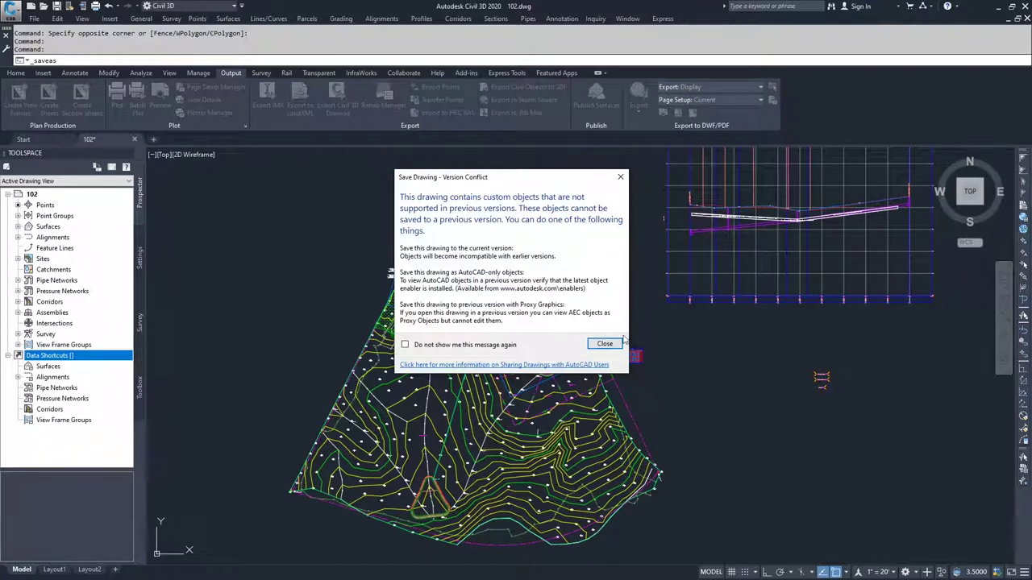
- Finish saving the drawing as 102-sheets and start creating sheets from the VFG - Dev-Align - (1) view frame group
click(615, 345)
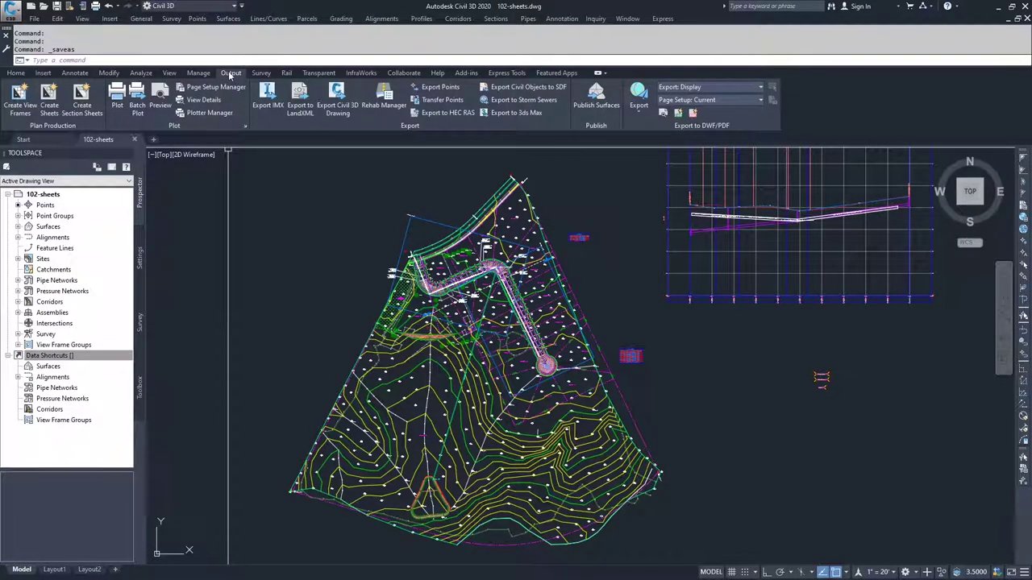
click(48, 95)
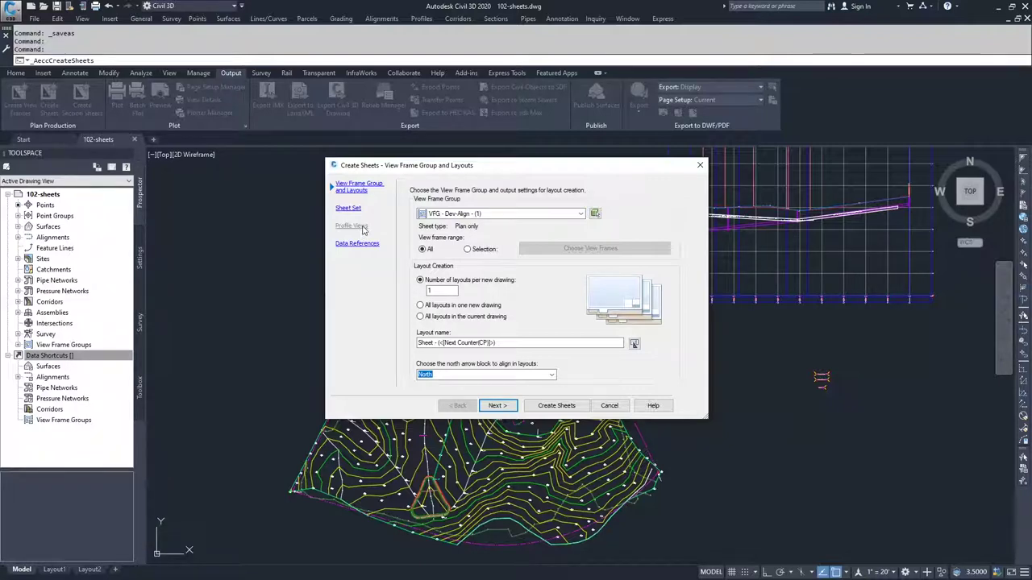
drag(494, 169, 360, 171)
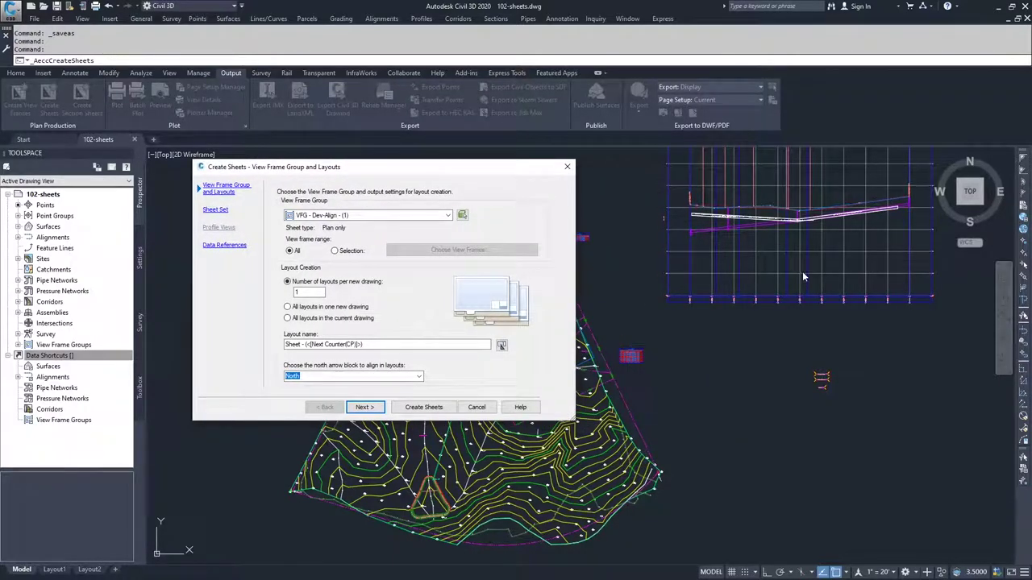
drag(301, 170, 529, 156)
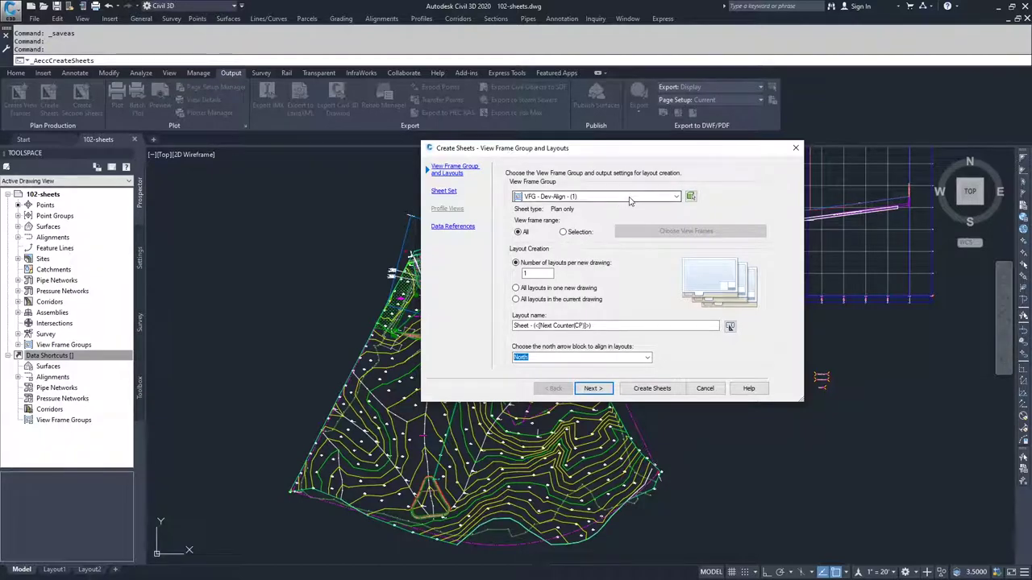
click(631, 200)
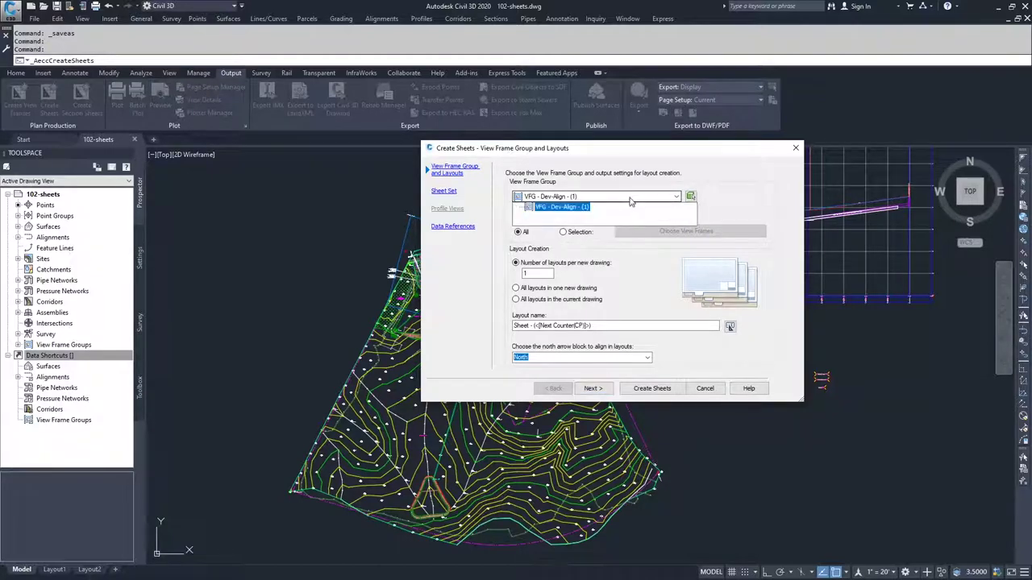
click(585, 209)
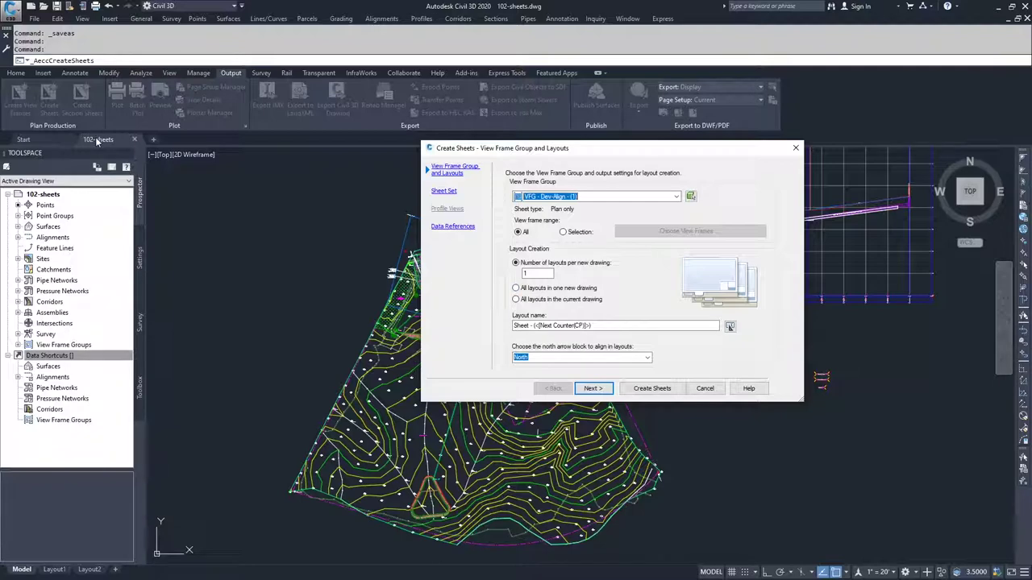
- Set the layout creation option to place all layouts in the current drawing
click(518, 301)
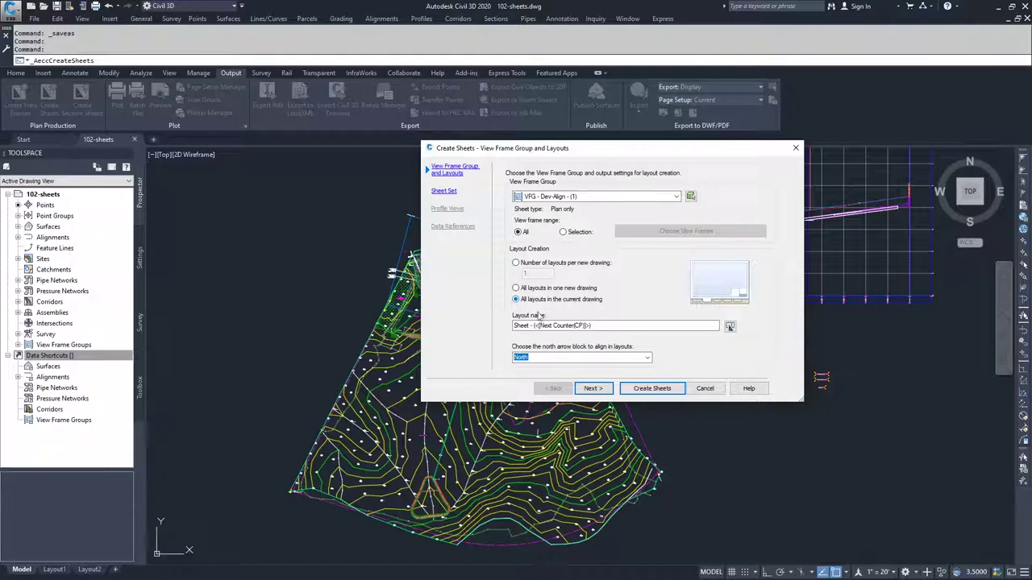
drag(554, 156, 841, 185)
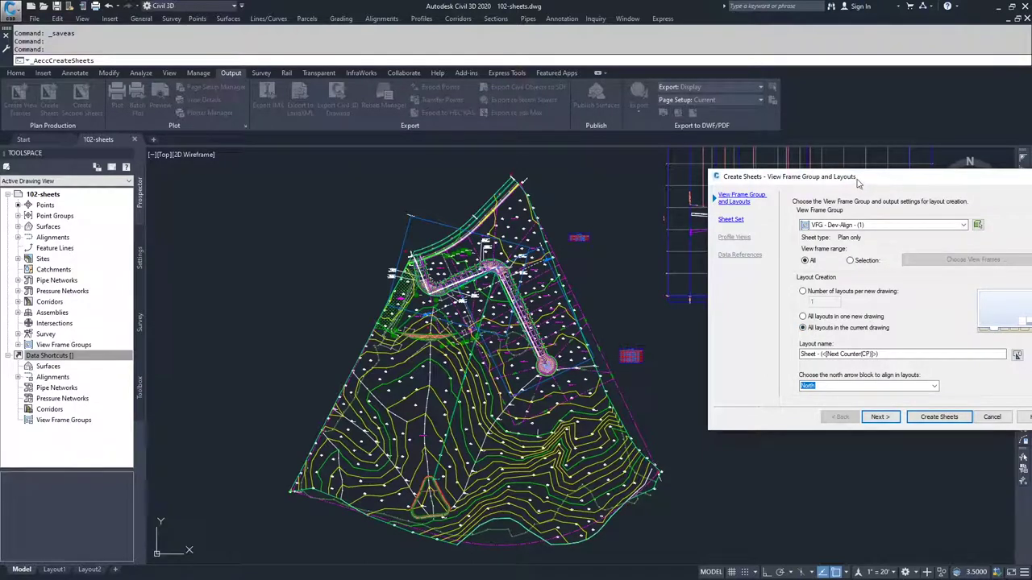
drag(861, 178, 715, 155)
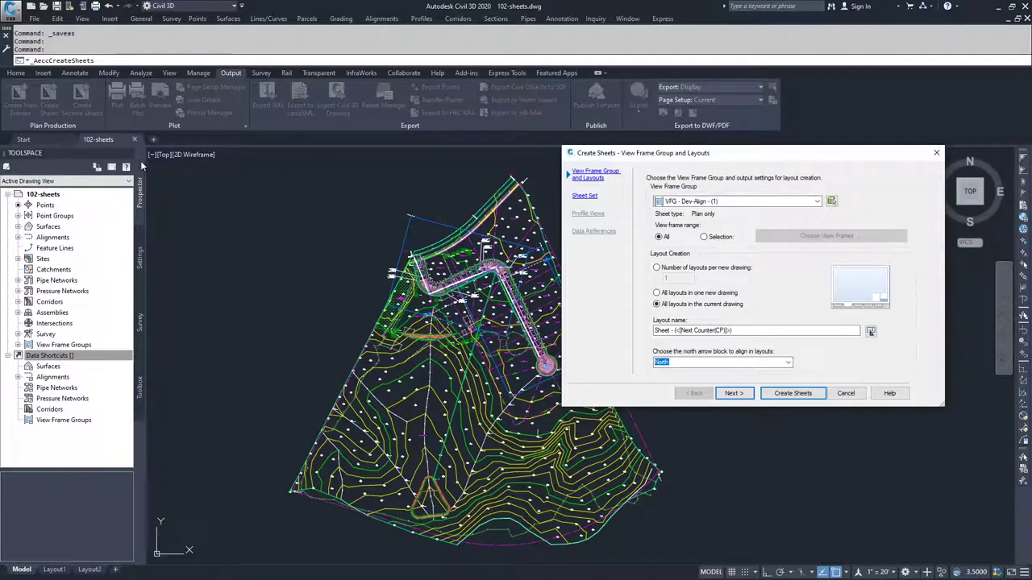
- Add the prefix "Dev-" to the layout name template and choose North as the north arrow block
click(655, 331)
text(Dev-)
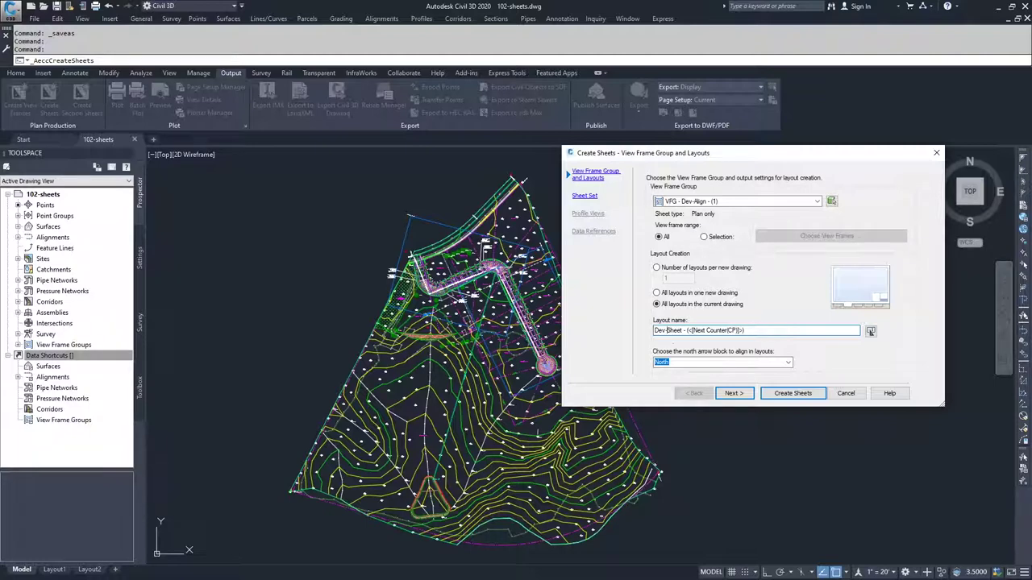
click(786, 363)
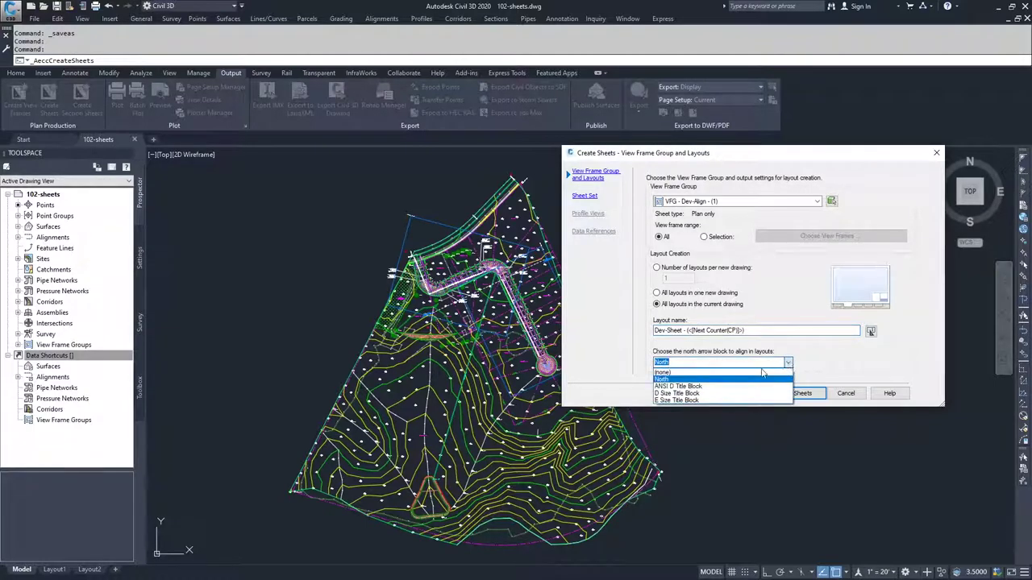
click(716, 379)
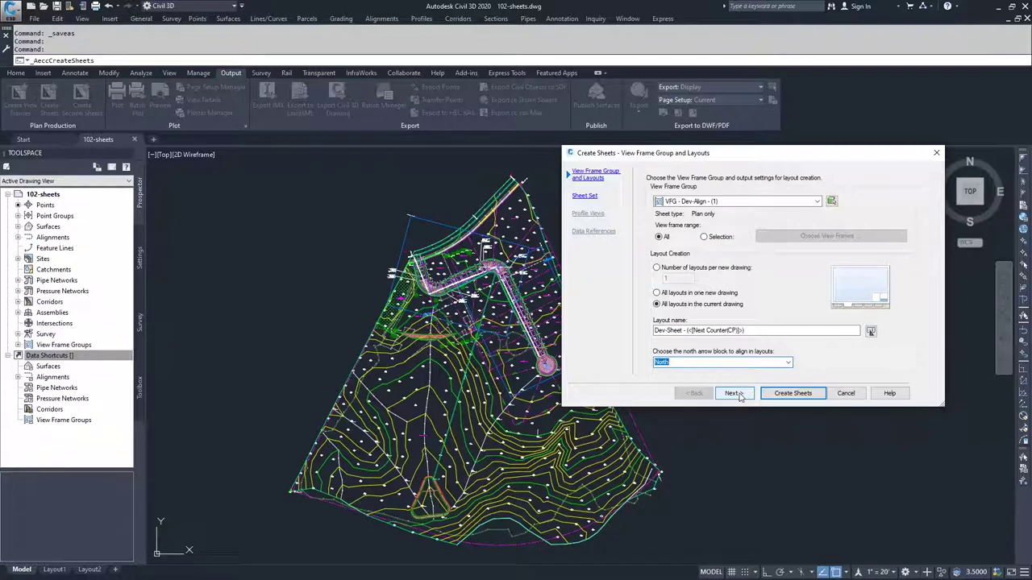
- Name the new sheet set Dev-Align - (1) and check its storage folder without changing it
click(734, 393)
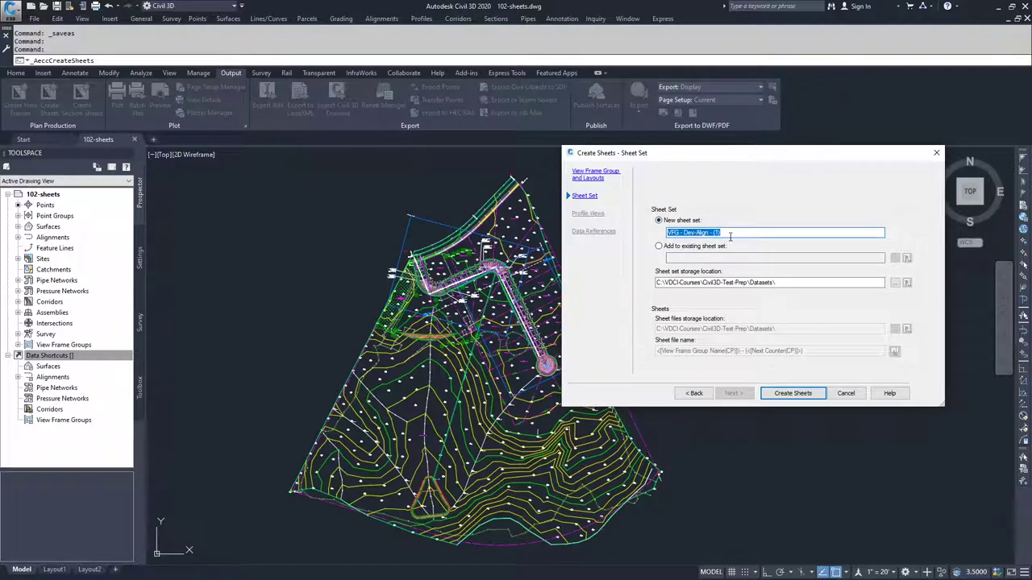
drag(679, 233, 642, 232)
key(Delete)
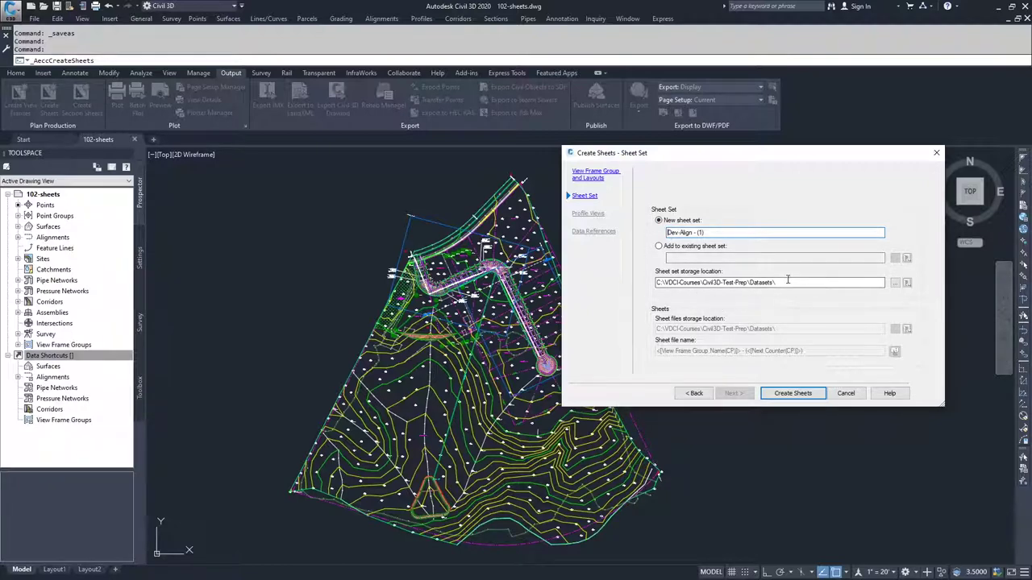
click(841, 284)
click(895, 283)
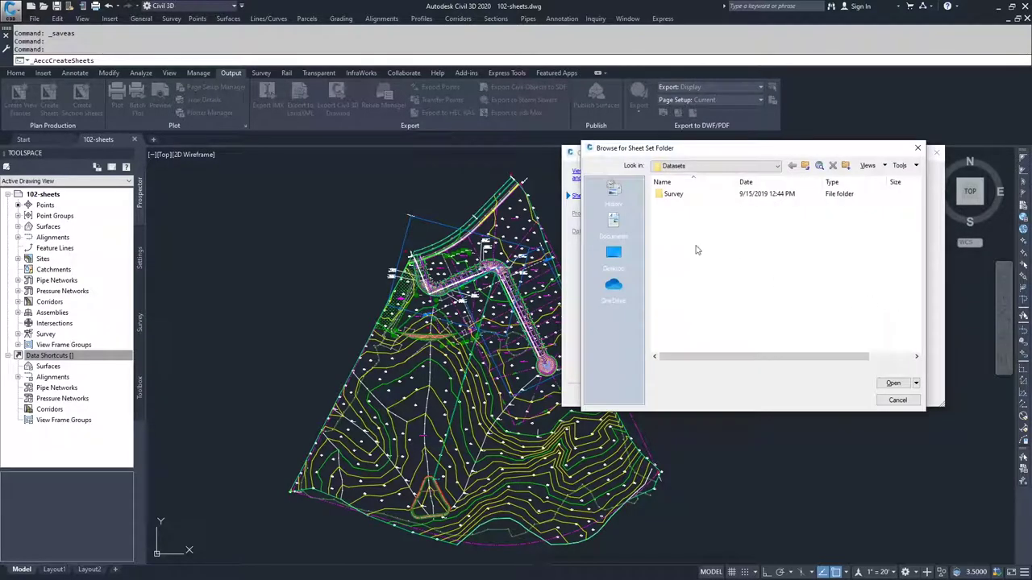
click(895, 396)
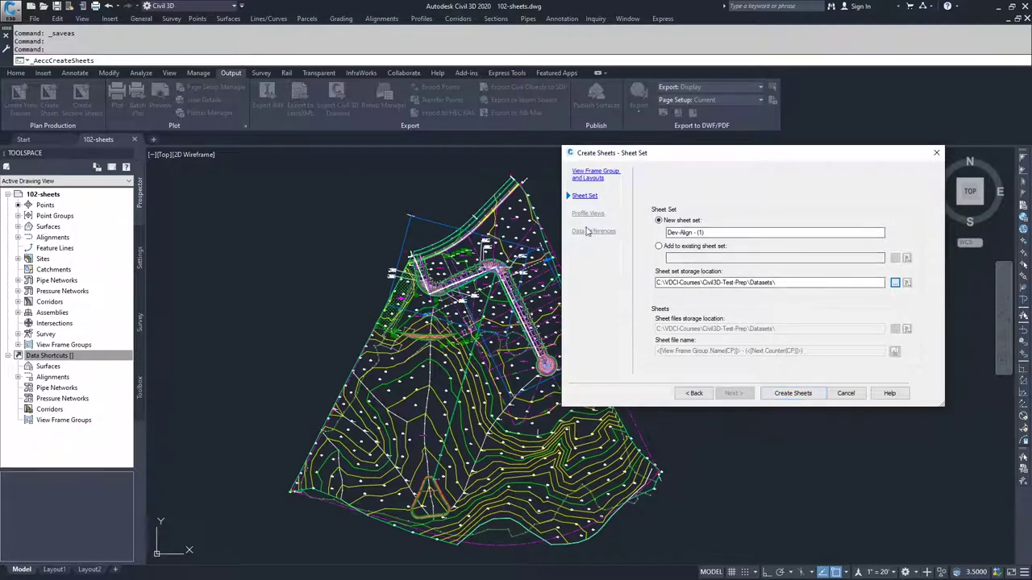
- Examine the data references offered for all layouts in one new drawing, and return to all layouts in the current drawing
click(587, 179)
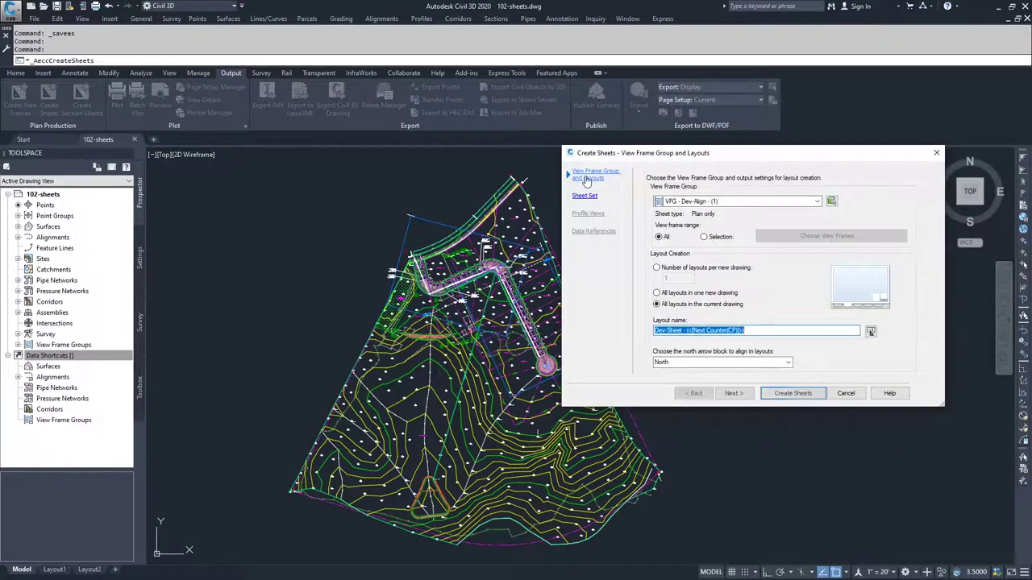
click(657, 293)
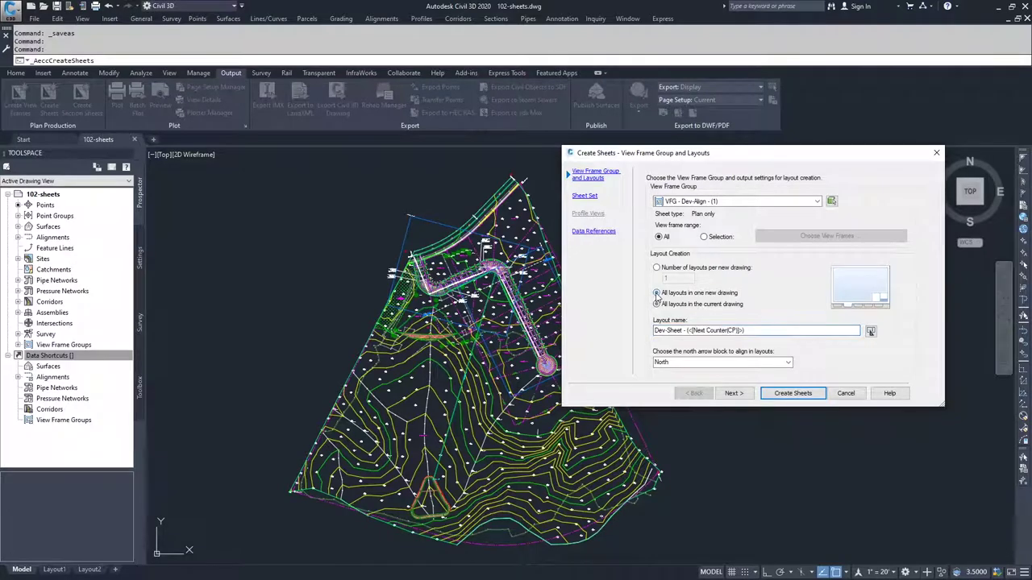
click(593, 233)
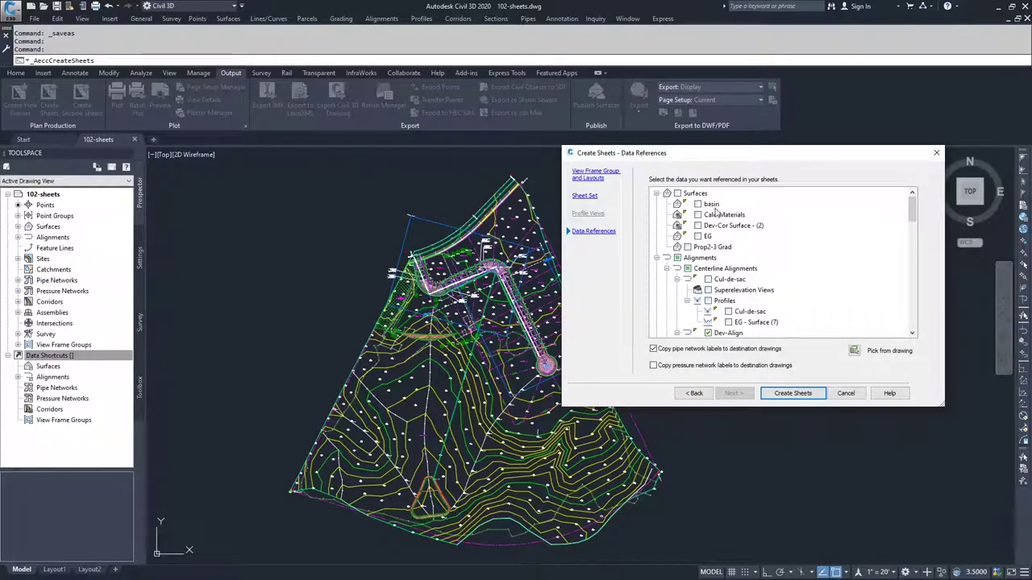
click(697, 204)
scroll(912, 213, down, 1)
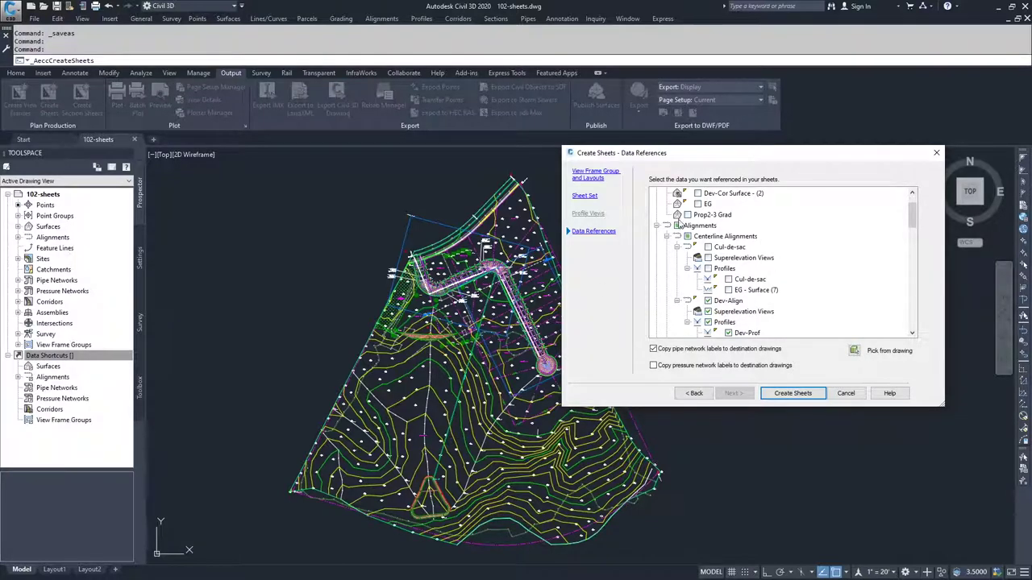
scroll(787, 270, down, 2)
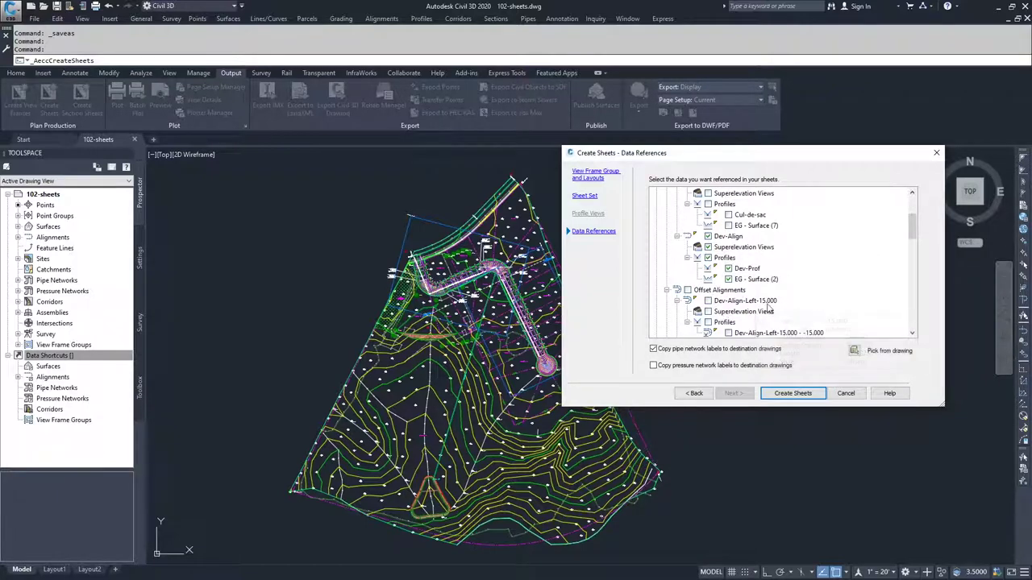
scroll(768, 307, down, 2)
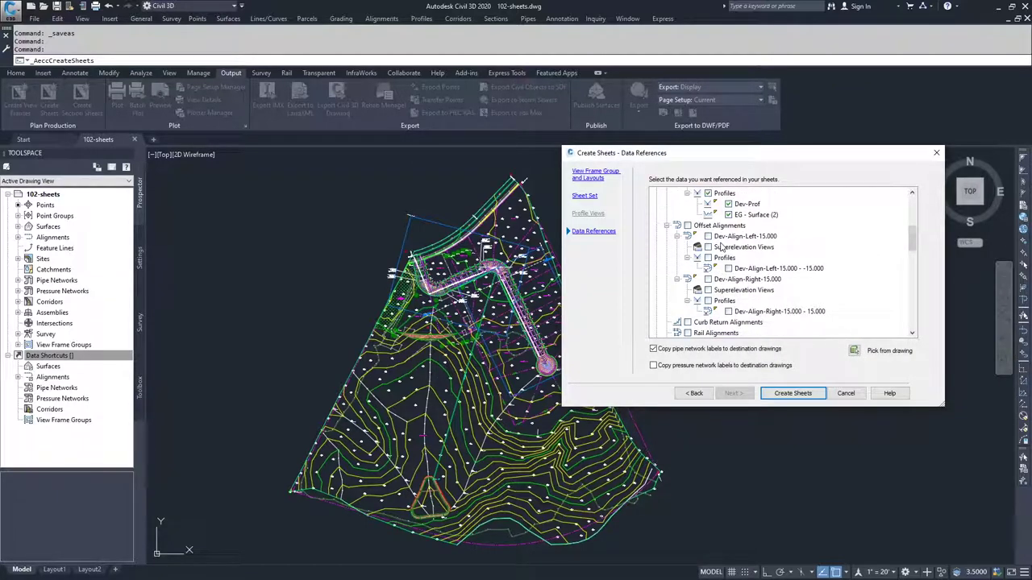
scroll(738, 289, down, 8)
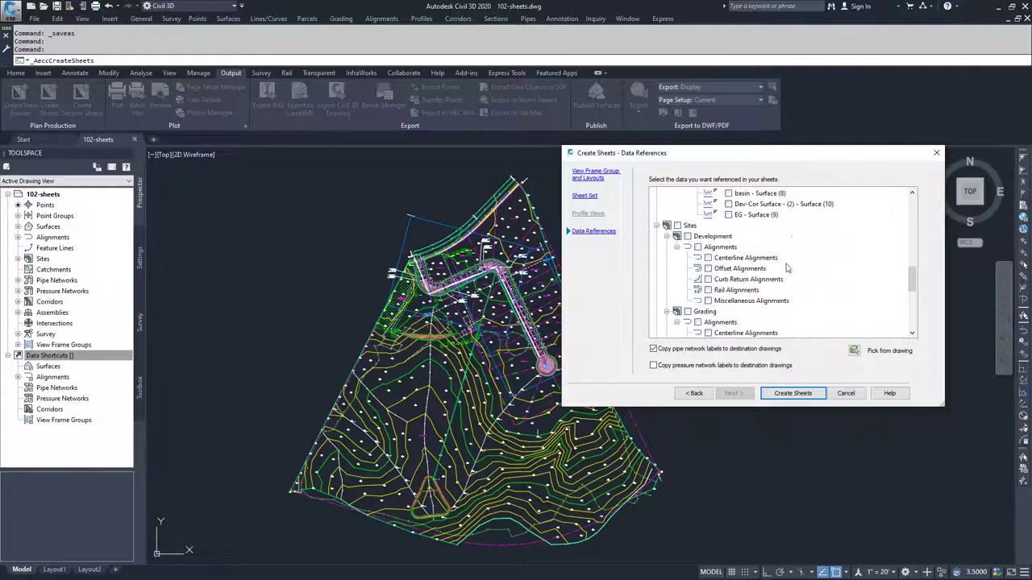
scroll(738, 289, down, 4)
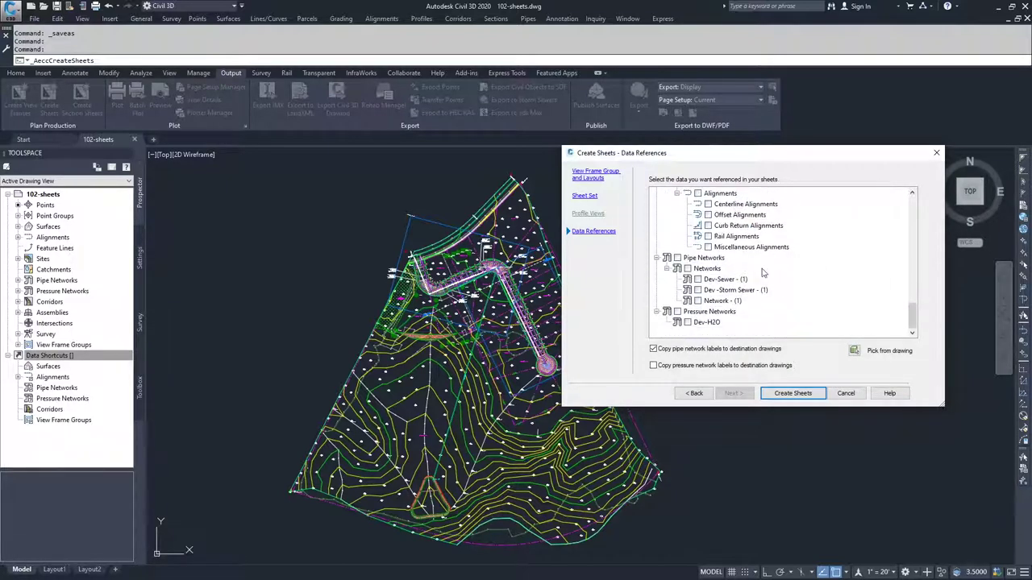
click(584, 175)
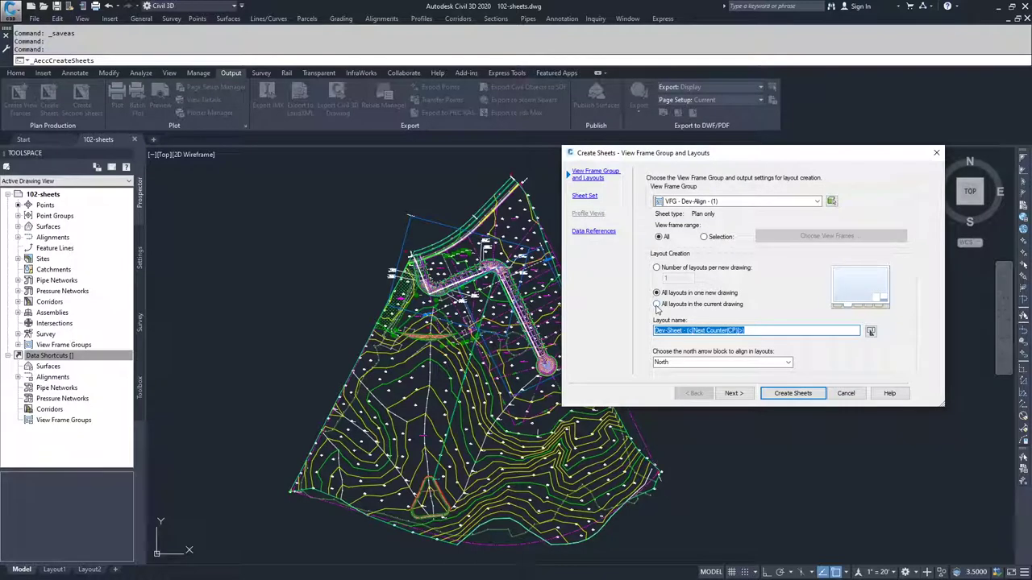
click(657, 305)
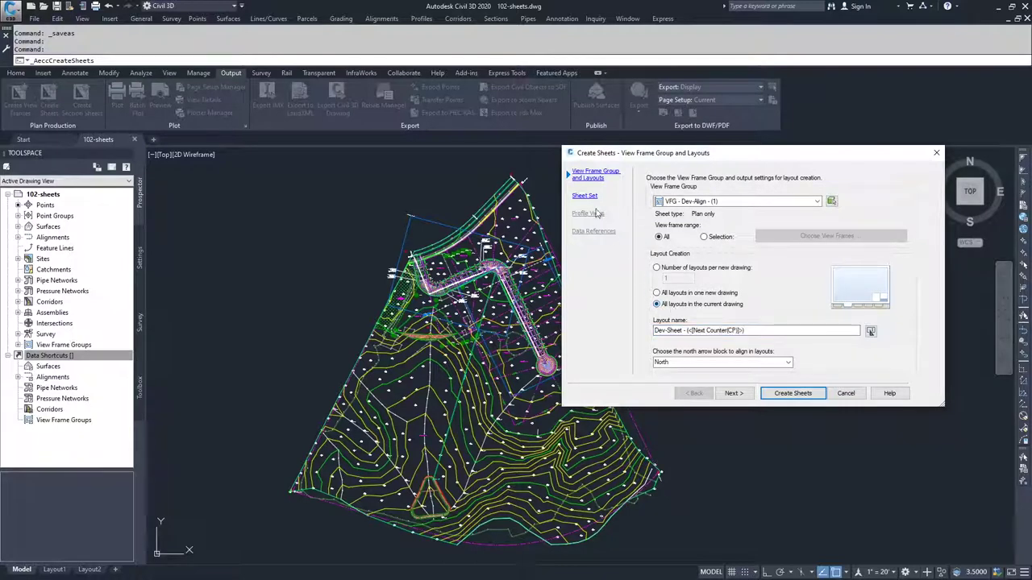
- Create the sheets, accept saving the current drawing, and dismiss the event log
click(791, 396)
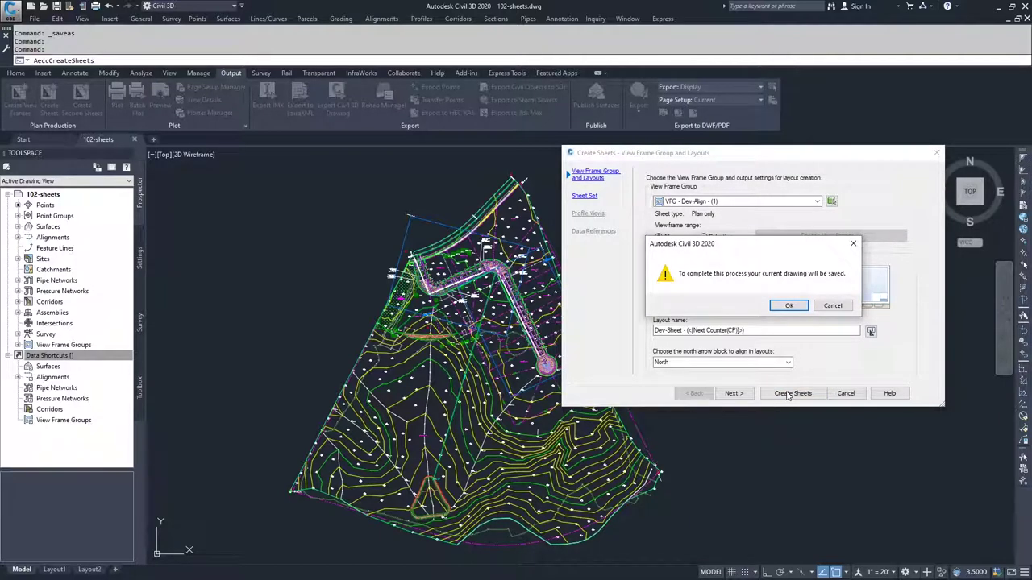
click(789, 305)
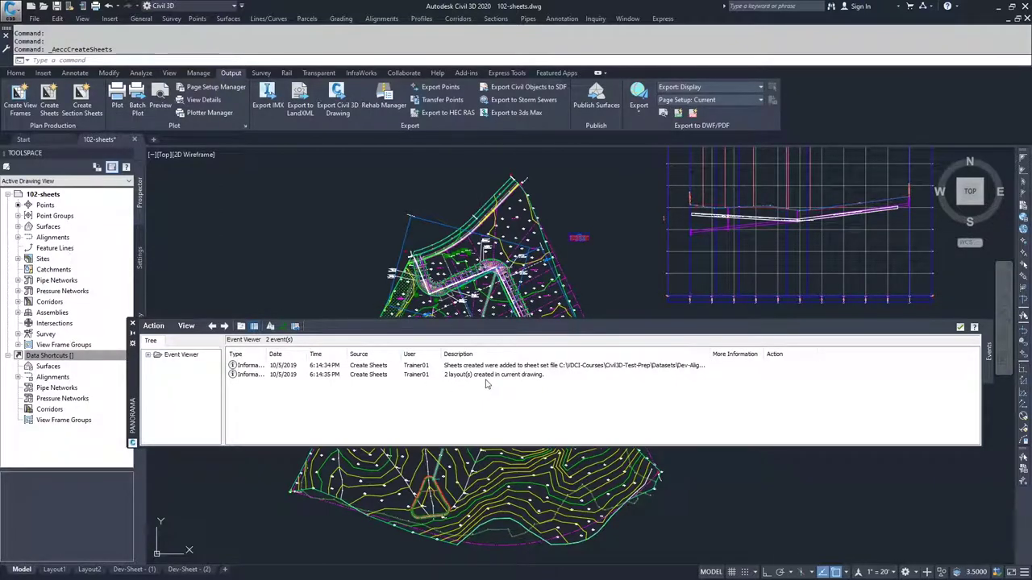
click(960, 329)
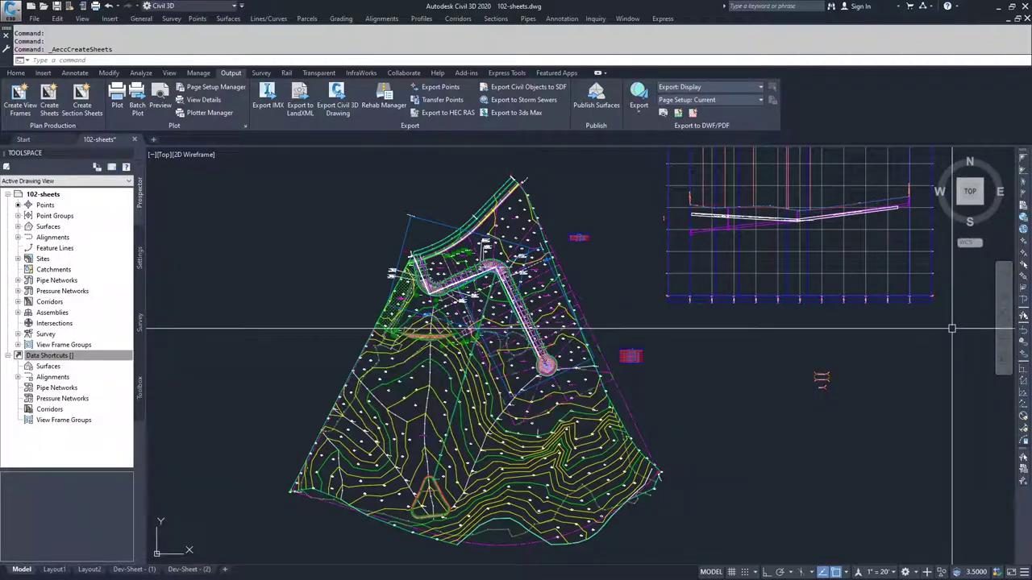
- Review the Dev-Sheet - (1) and Dev-Sheet - (2) layouts and inspect the match line labels in model space
click(134, 570)
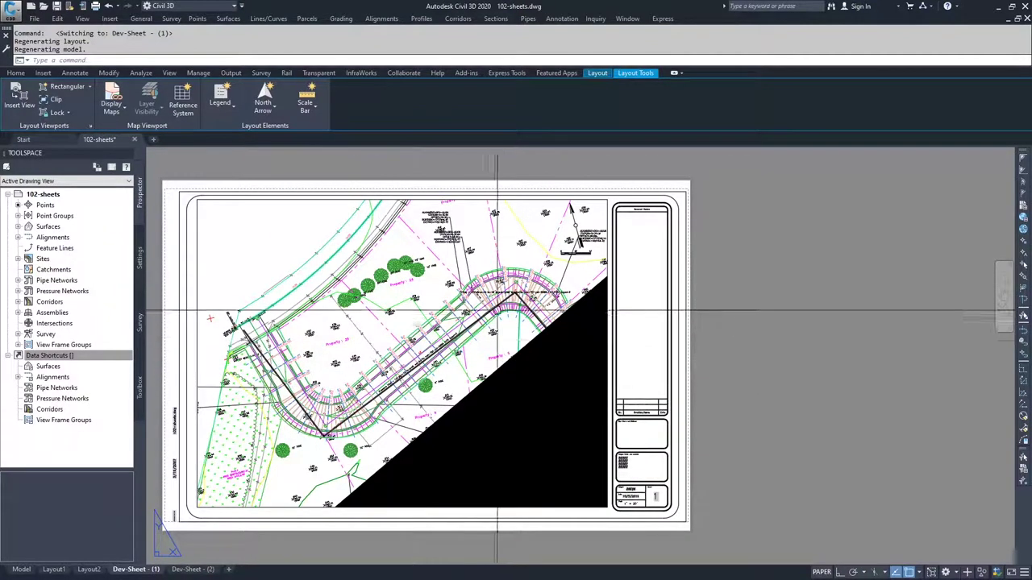
click(188, 570)
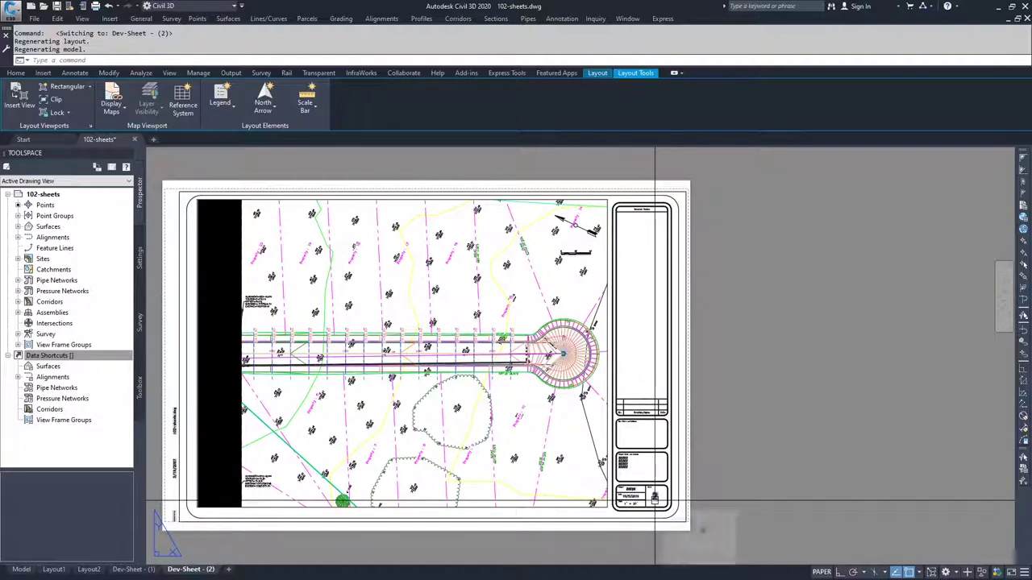
click(22, 569)
scroll(421, 392, up, 10)
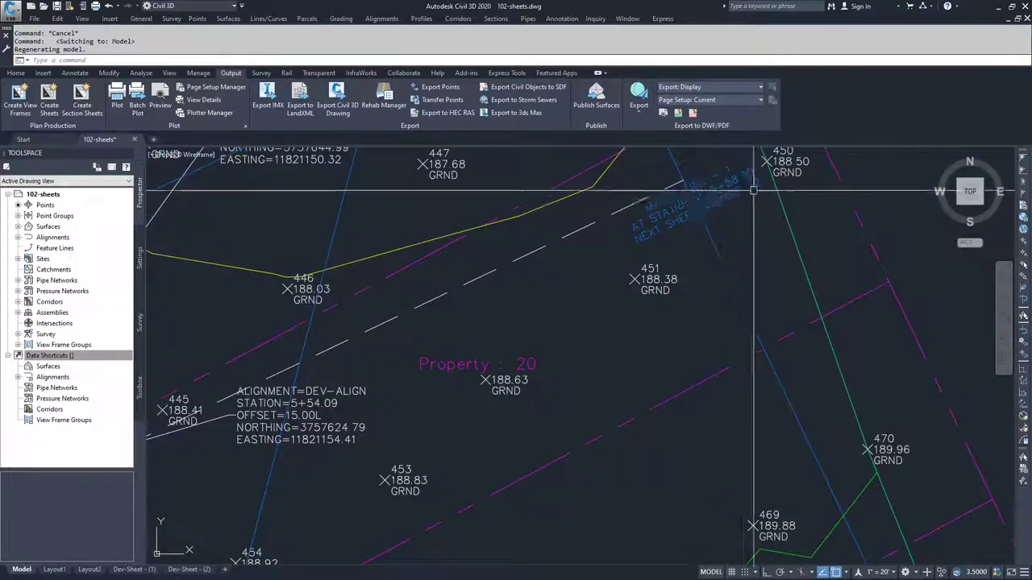
scroll(743, 194, down, 5)
scroll(637, 320, up, 8)
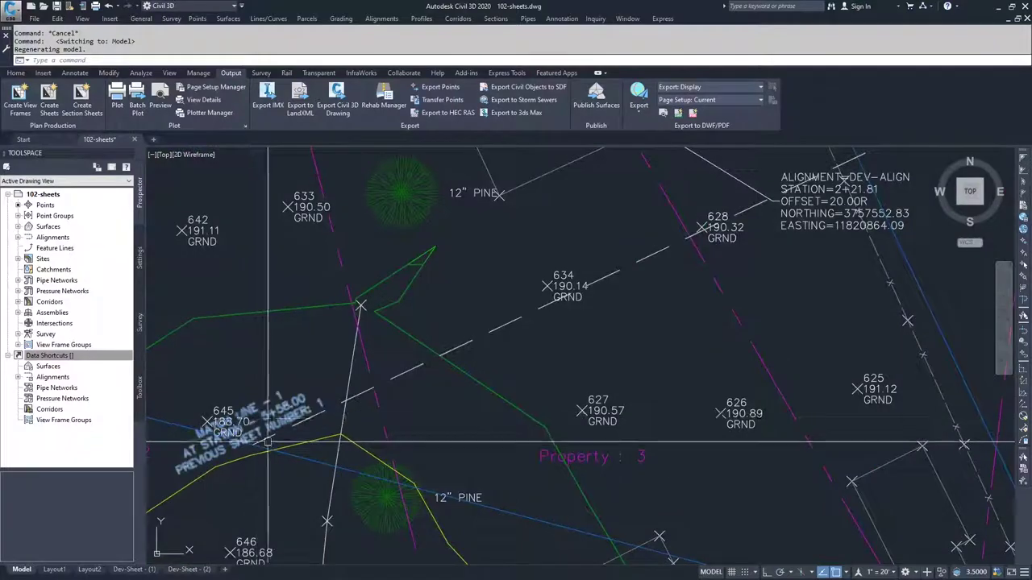
scroll(398, 453, down, 6)
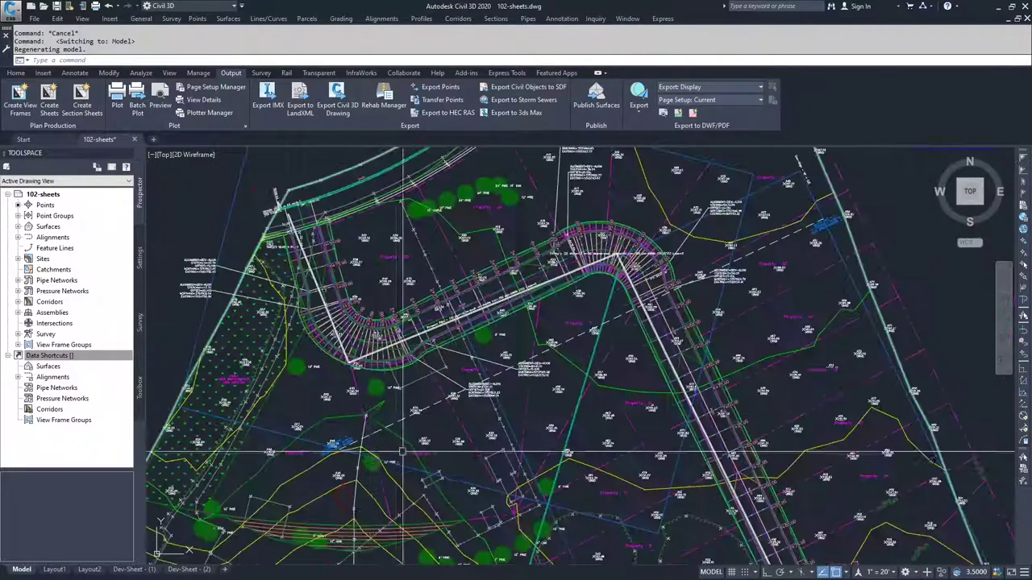
scroll(843, 214, up, 6)
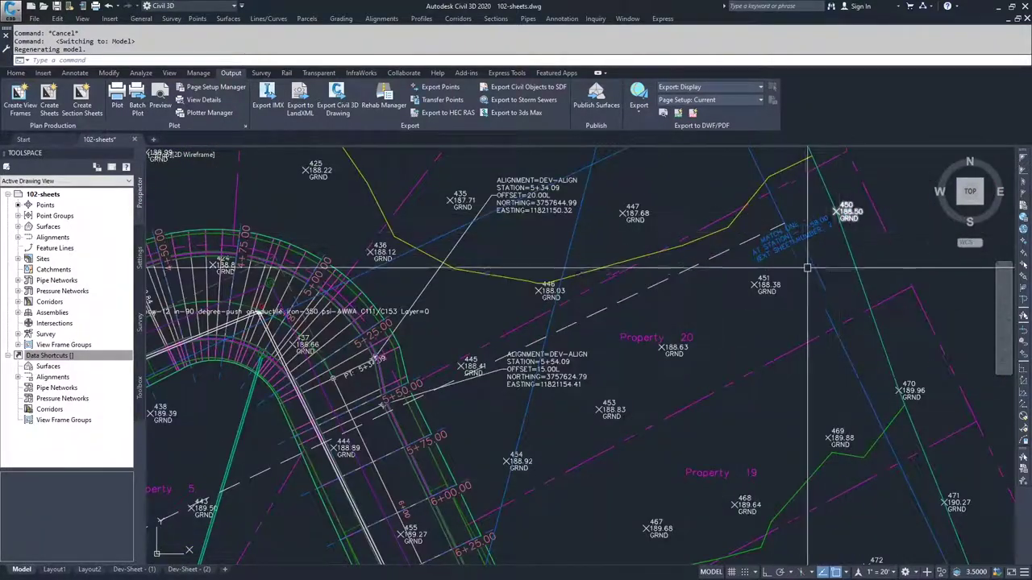